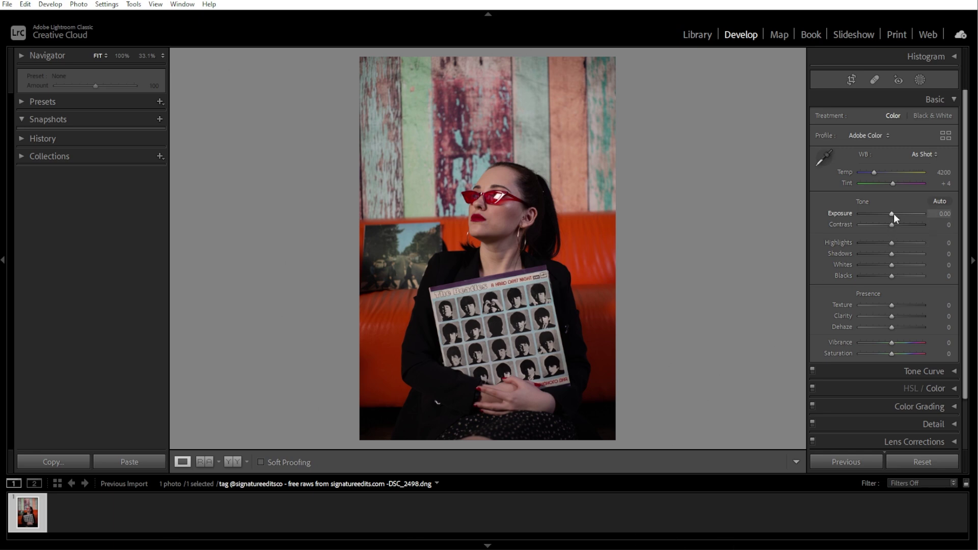
Set Exposure to -0.26, Contrast to -11, Highlights to -21 and Shadows to +21, and raise Blacks slightly.
left_click_drag(893, 212, 891, 215)
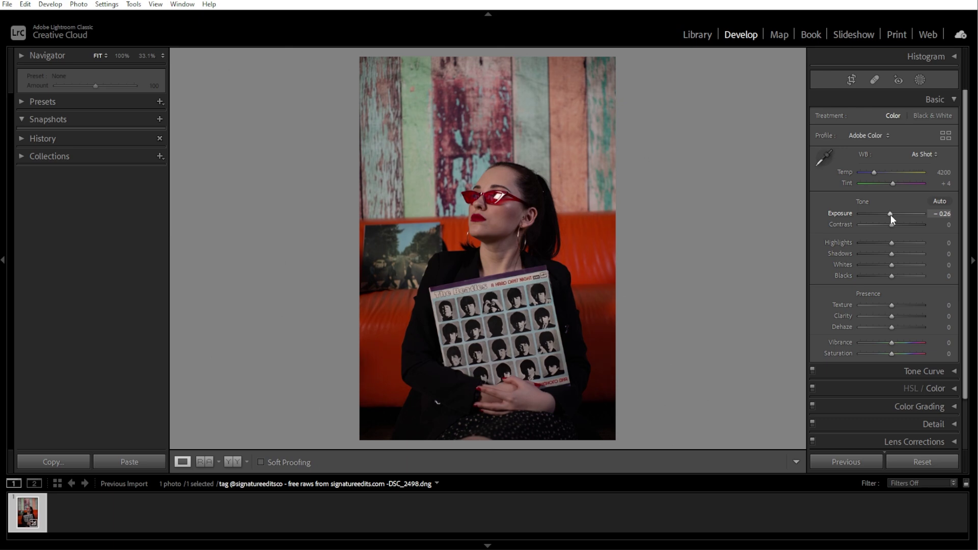
left_click_drag(890, 224, 885, 243)
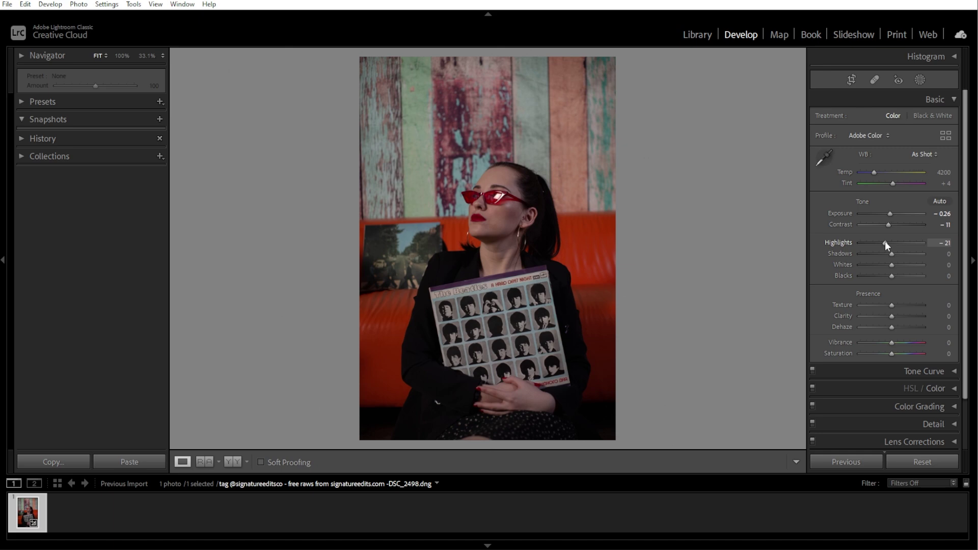
left_click_drag(892, 254, 897, 254)
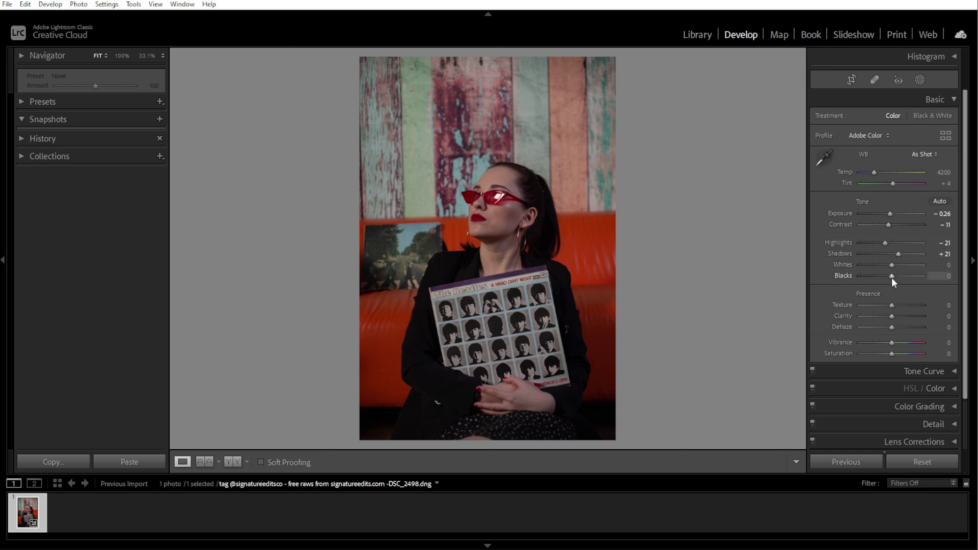
left_click_drag(894, 278, 896, 277)
left_click(953, 100)
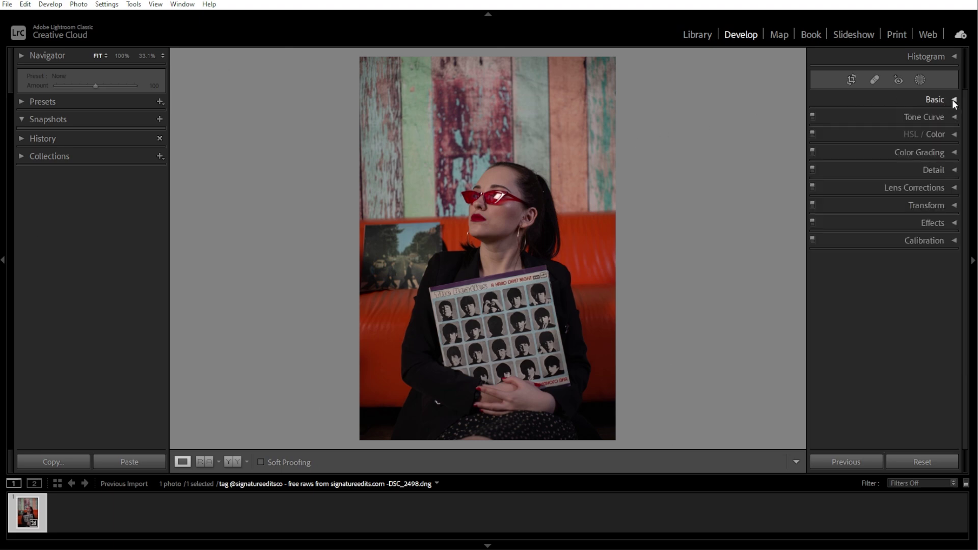
Fade the tone curve by lifting its black point to output 17, adding a shadow point at 71/92 and slightly lowering a highlight point.
left_click(954, 118)
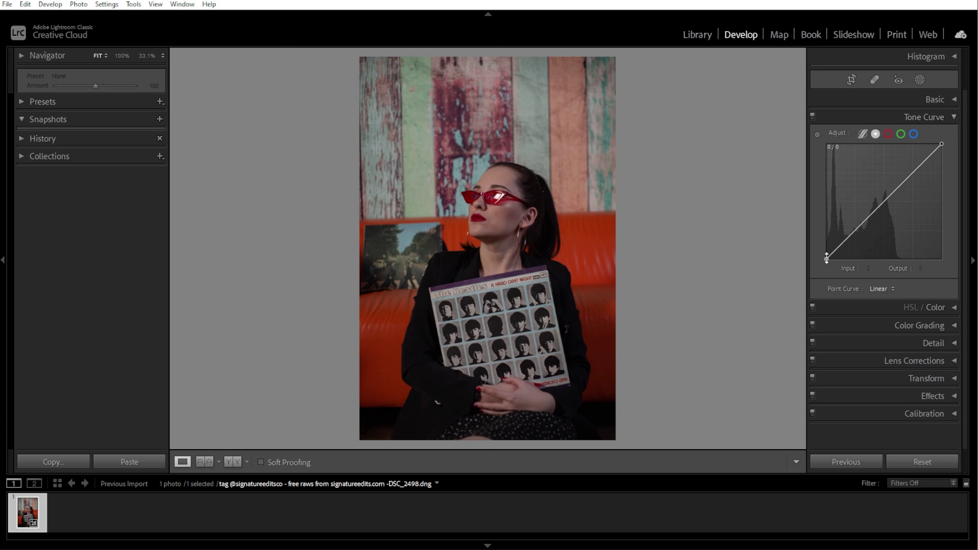
left_click_drag(826, 258, 819, 252)
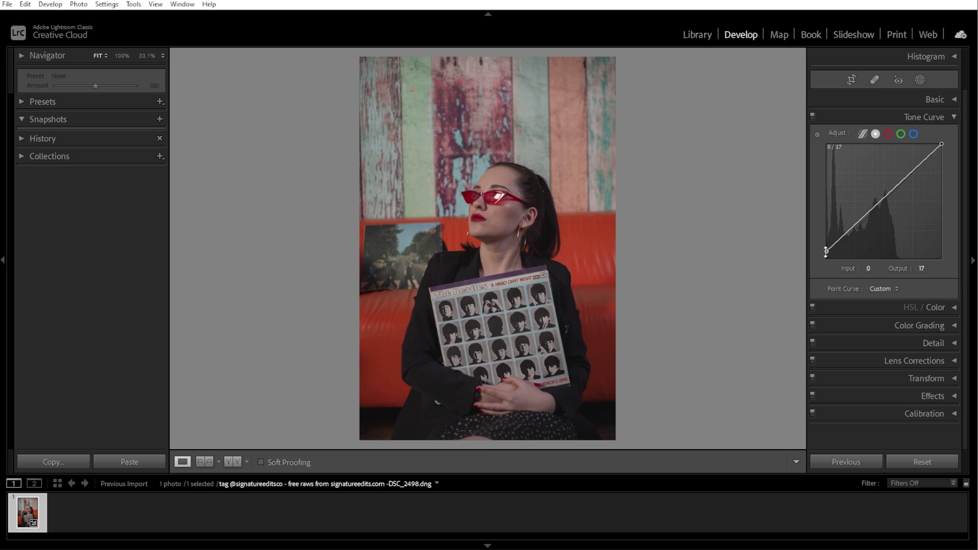
left_click(920, 165)
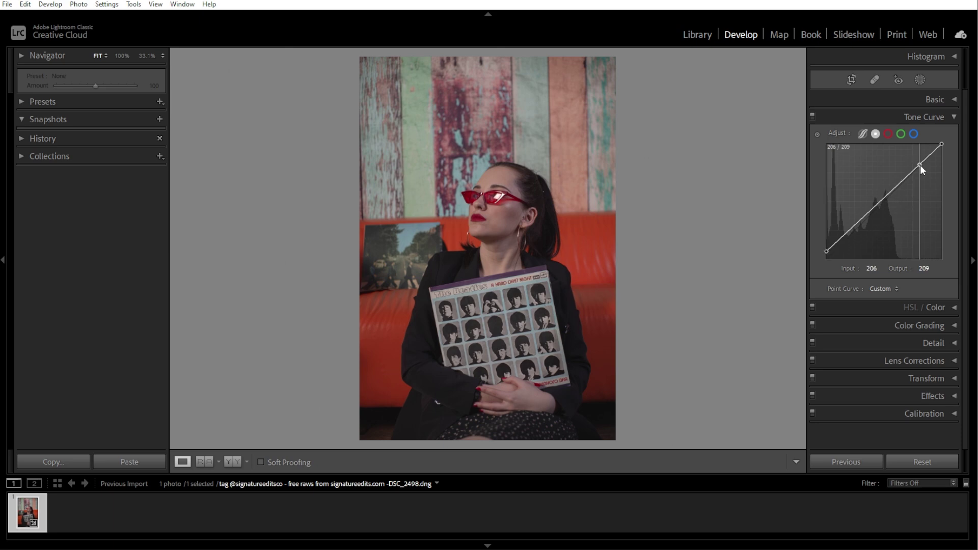
left_click(863, 219)
left_click_drag(864, 220, 860, 217)
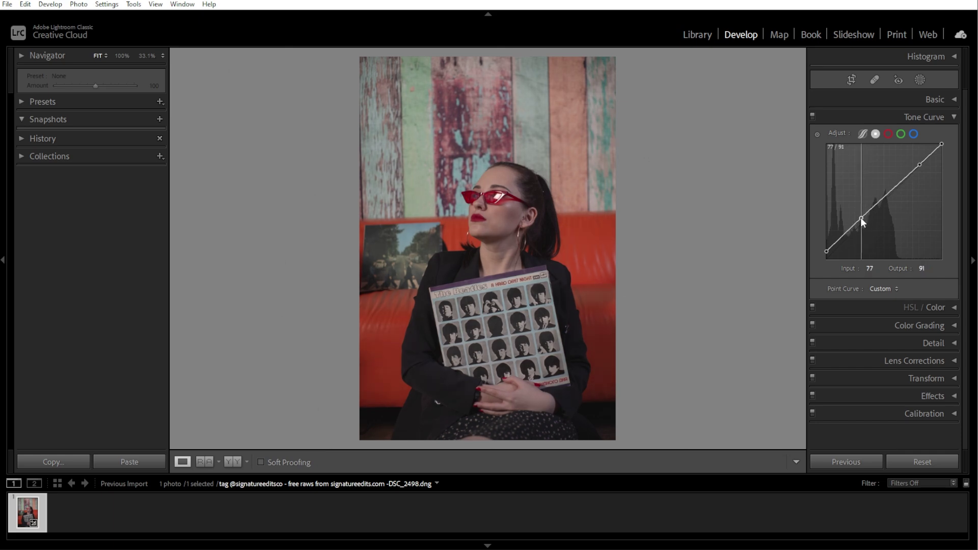
left_click_drag(920, 164, 921, 168)
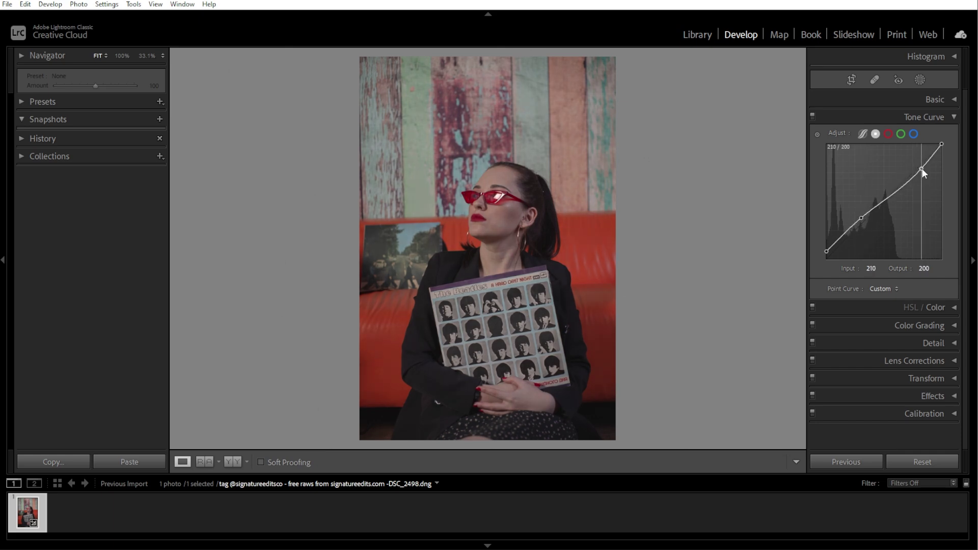
left_click_drag(861, 218, 858, 218)
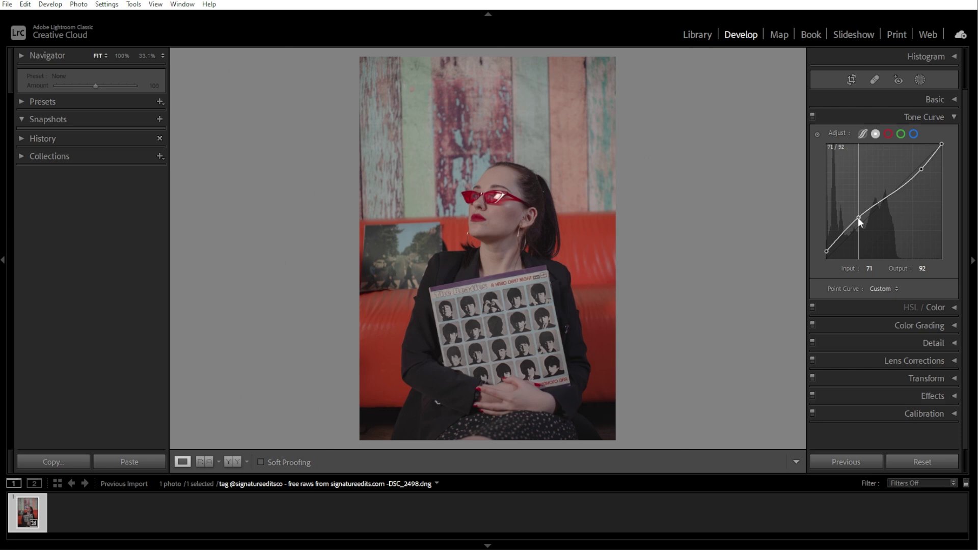
left_click_drag(921, 169, 925, 166)
left_click(954, 117)
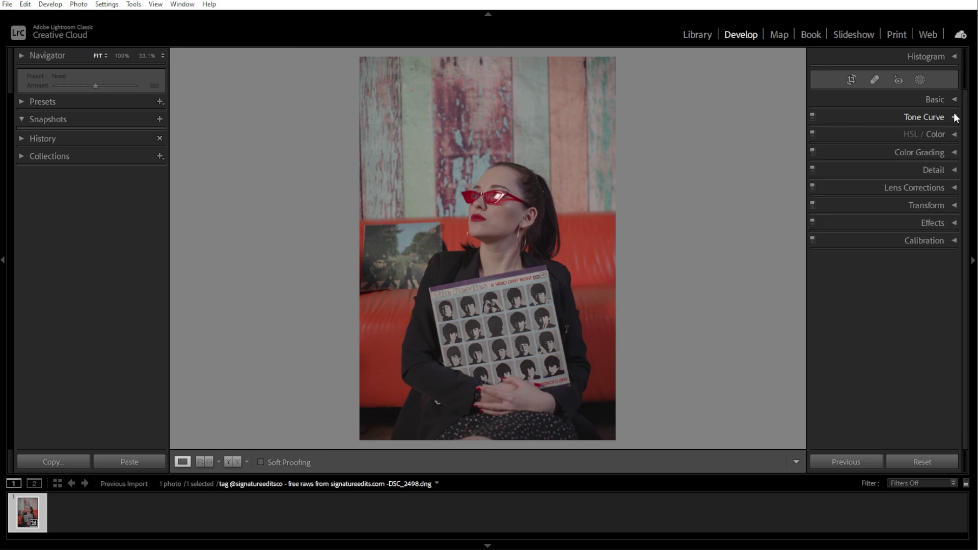
Add film grain with an amount of 50, checking its texture on the enlarged face.
left_click(950, 224)
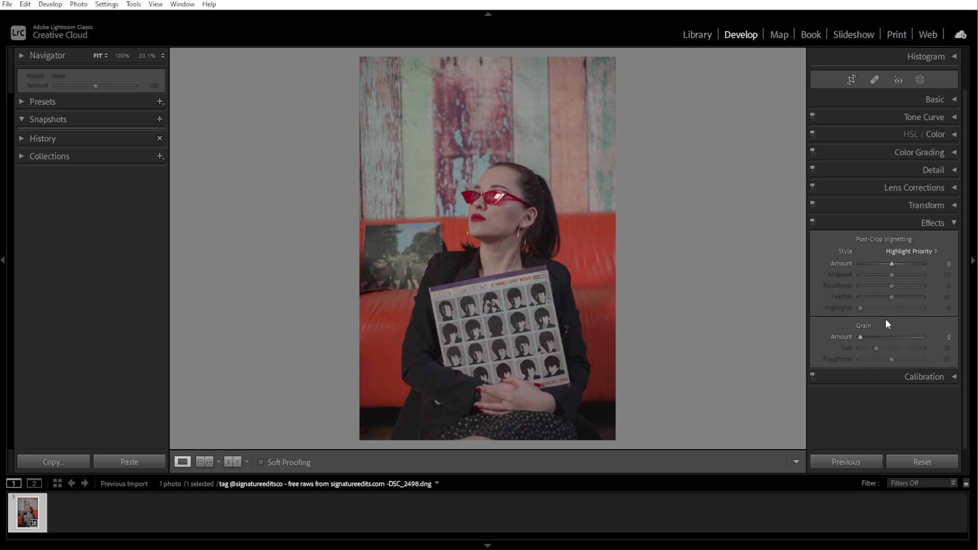
left_click_drag(860, 336, 910, 337)
key("z")
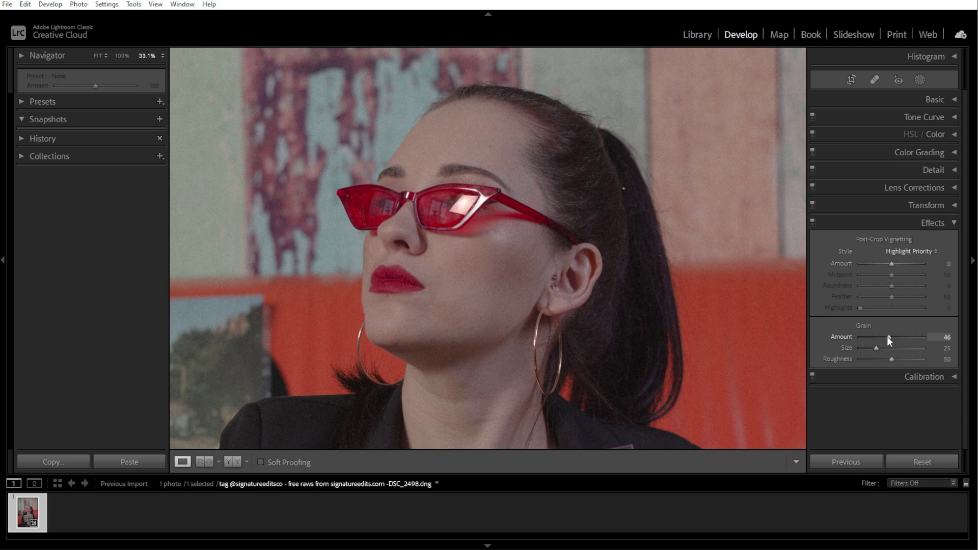
left_click_drag(891, 338, 895, 340)
left_click(528, 277)
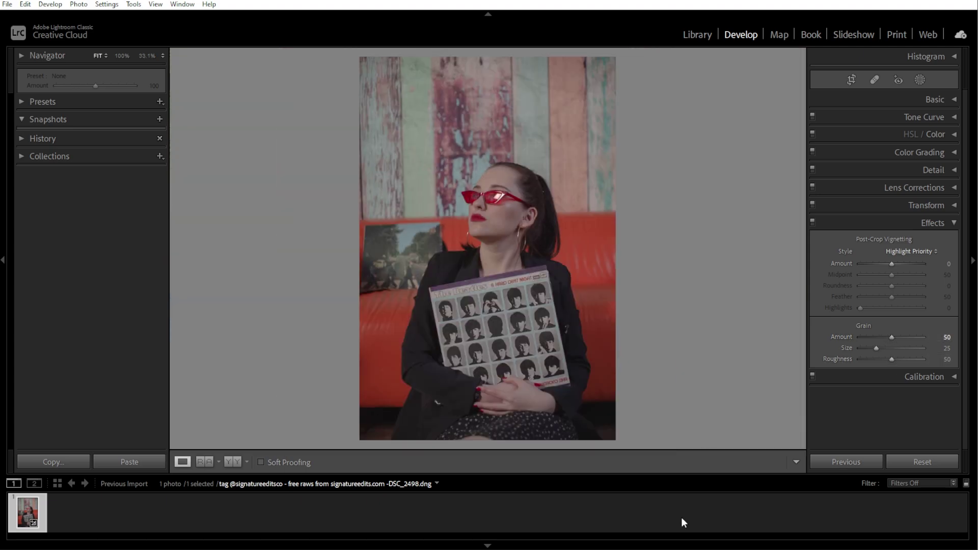
left_click(949, 227)
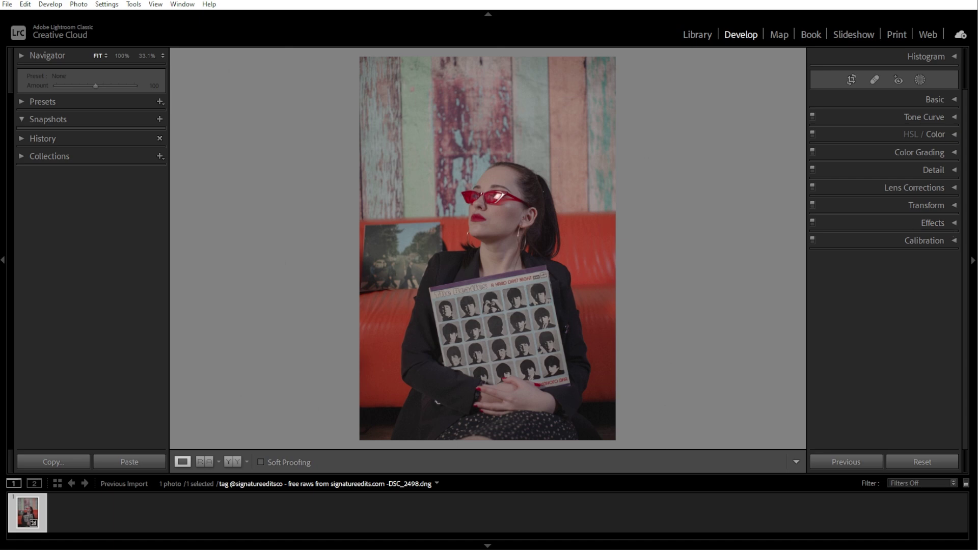
Shift the green hue toward yellow and set the blue hue to -48.
left_click(958, 139)
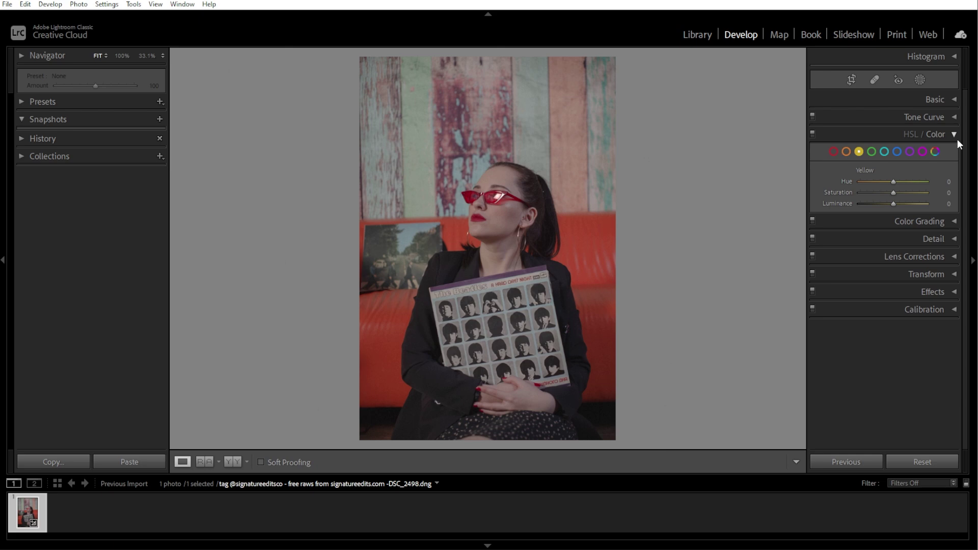
left_click(873, 151)
left_click_drag(893, 181, 881, 181)
left_click(896, 152)
left_click_drag(893, 182, 876, 182)
Mute the individual colors, setting orange saturation to -25 and blue saturation to -15.
left_click(834, 151)
mouse_move(885, 182)
left_mouse_down()
mouse_move(870, 183)
mouse_move(887, 195)
left_mouse_up()
double_click(871, 182)
left_click(846, 152)
left_click(859, 151)
left_click(871, 151)
left_click(897, 151)
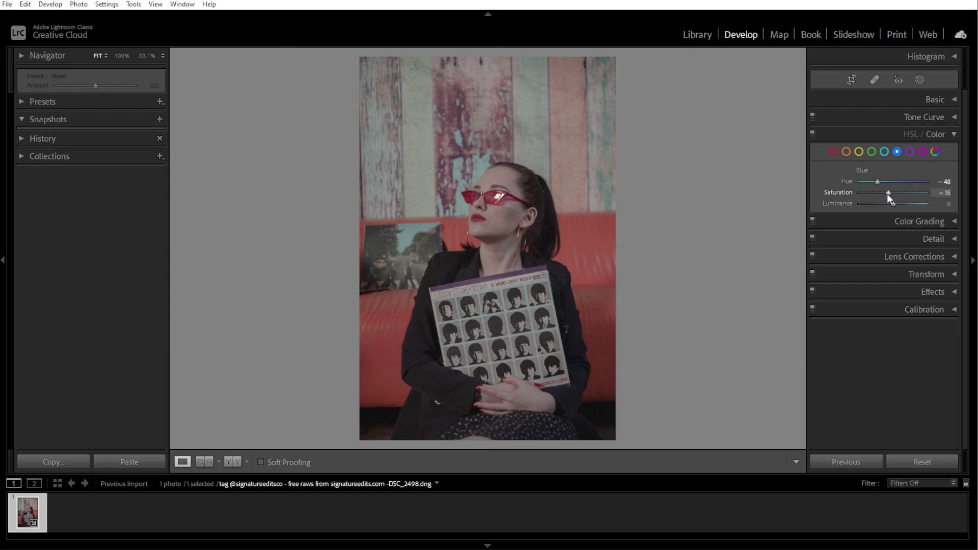
Set orange luminance to +63, raise yellow luminance strongly and lower blue luminance.
left_click(848, 153)
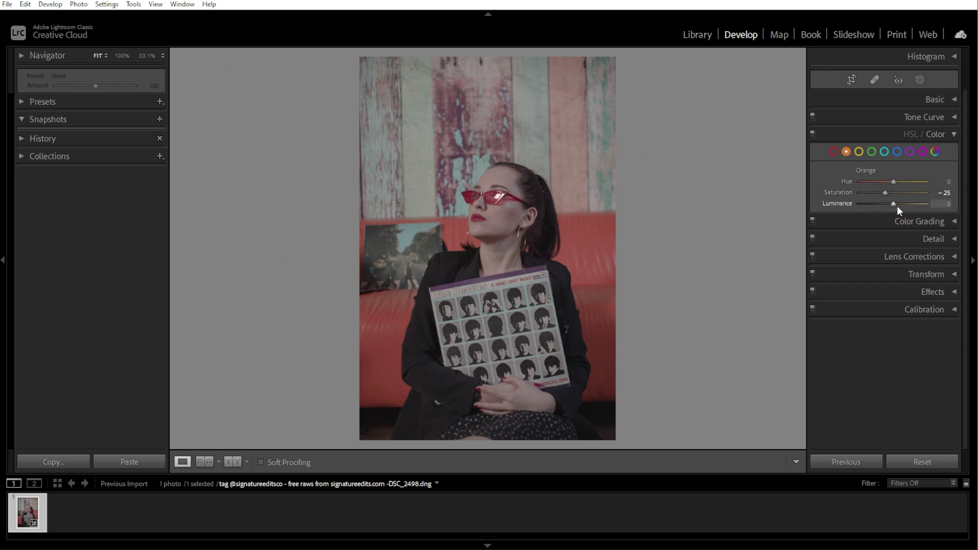
left_click_drag(897, 207, 913, 205)
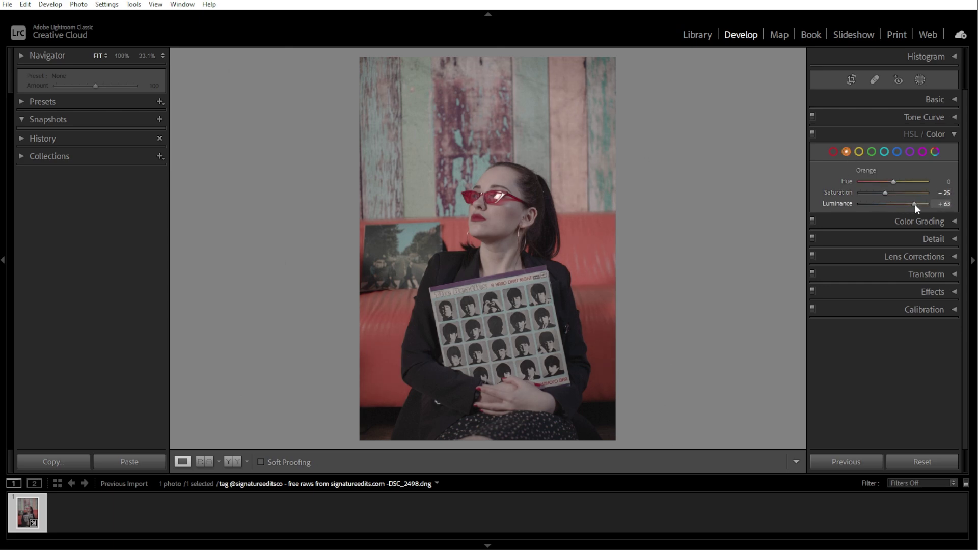
left_click(858, 152)
left_click_drag(893, 203, 921, 204)
left_click(897, 152)
left_click_drag(893, 203, 873, 203)
left_click(950, 134)
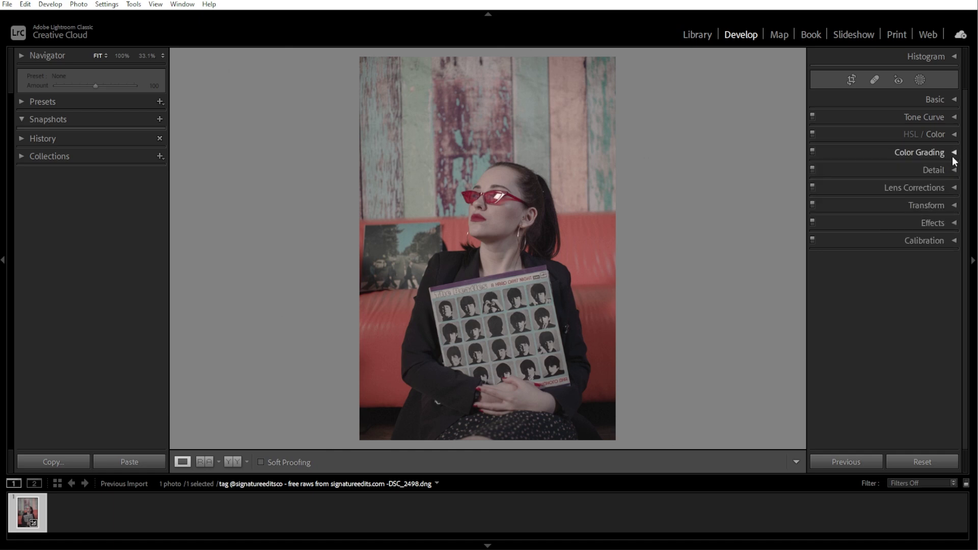
Tint the highlights warm yellow in Color Grading with hue 46 and saturation 30.
left_click(952, 156)
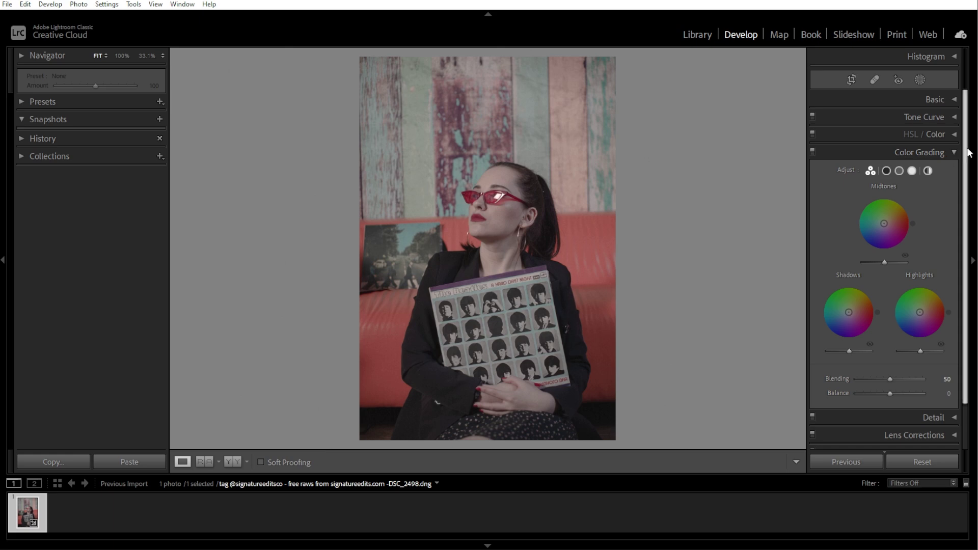
scroll(963, 180, "down", 2)
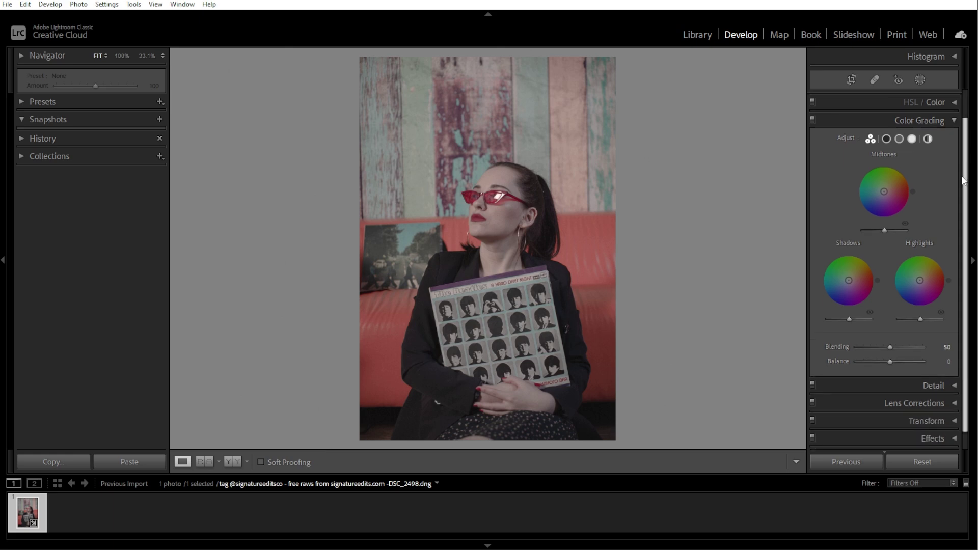
left_click(913, 139)
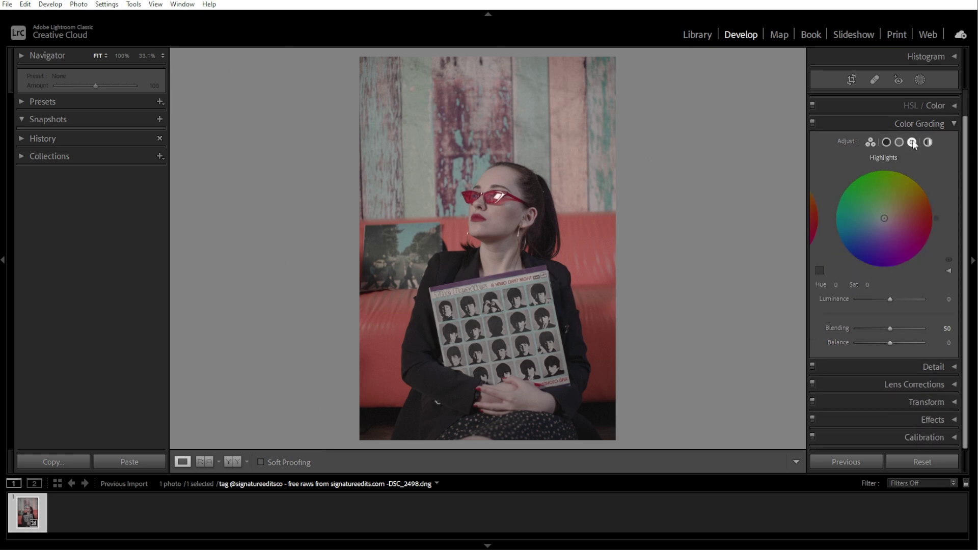
left_click_drag(886, 219, 894, 208)
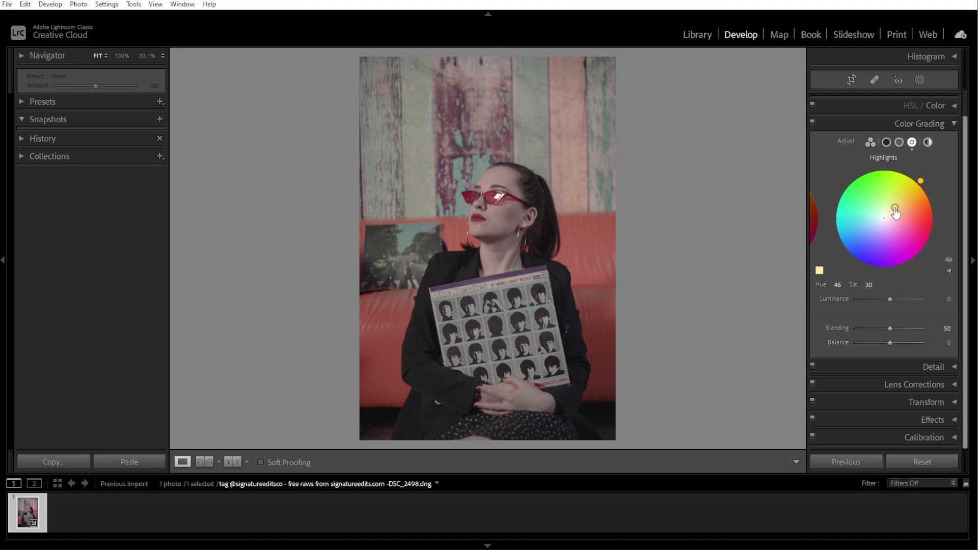
Tint the shadows slightly toward teal-blue and shift the color grading balance strongly toward the highlights.
left_click(887, 142)
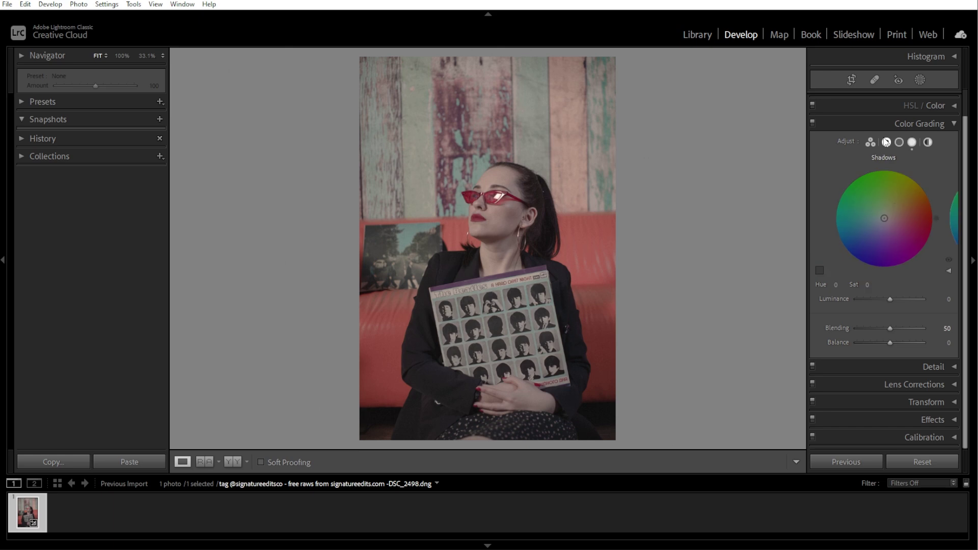
mouse_move(884, 219)
left_mouse_down()
mouse_move(867, 218)
mouse_move(874, 224)
left_mouse_up()
left_click_drag(891, 343, 912, 338)
left_click(957, 123)
Add a dark post-crop vignette with an amount of -23 and a feather of 82.
left_click(949, 227)
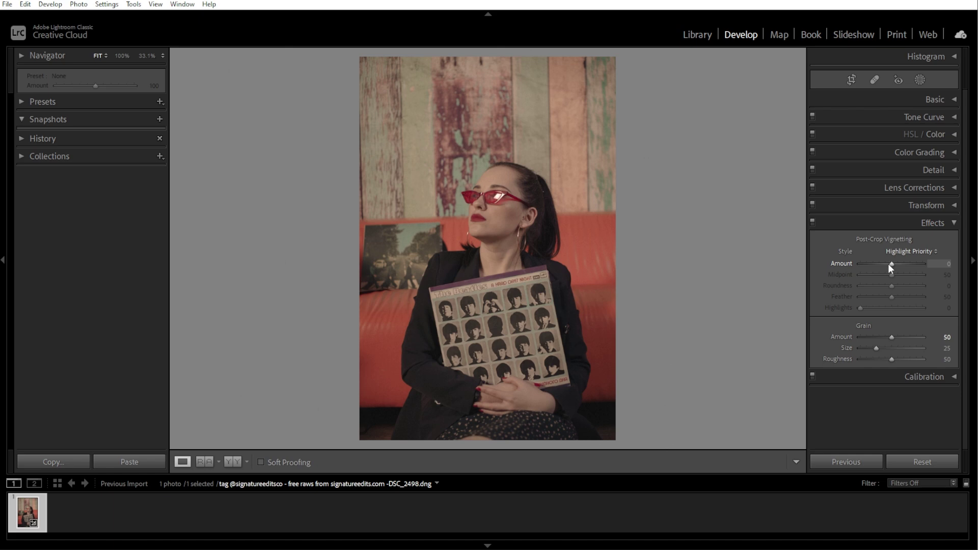
left_click_drag(888, 263, 883, 265)
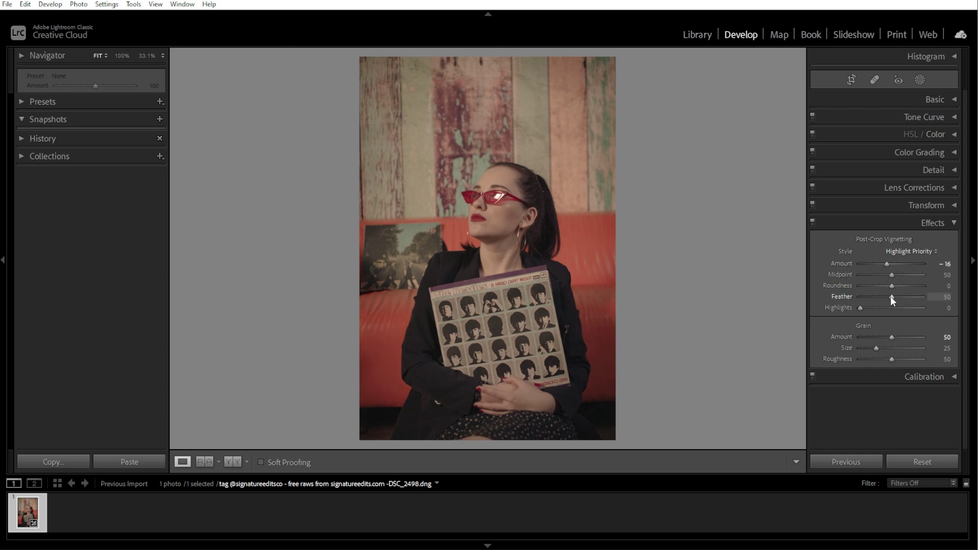
left_click_drag(891, 296, 909, 298)
left_click_drag(883, 262, 882, 262)
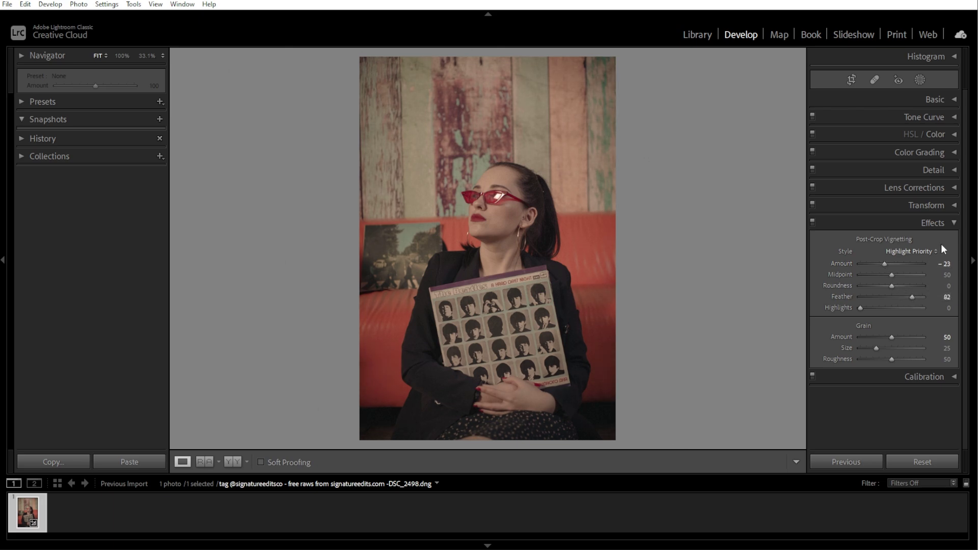
left_click(949, 220)
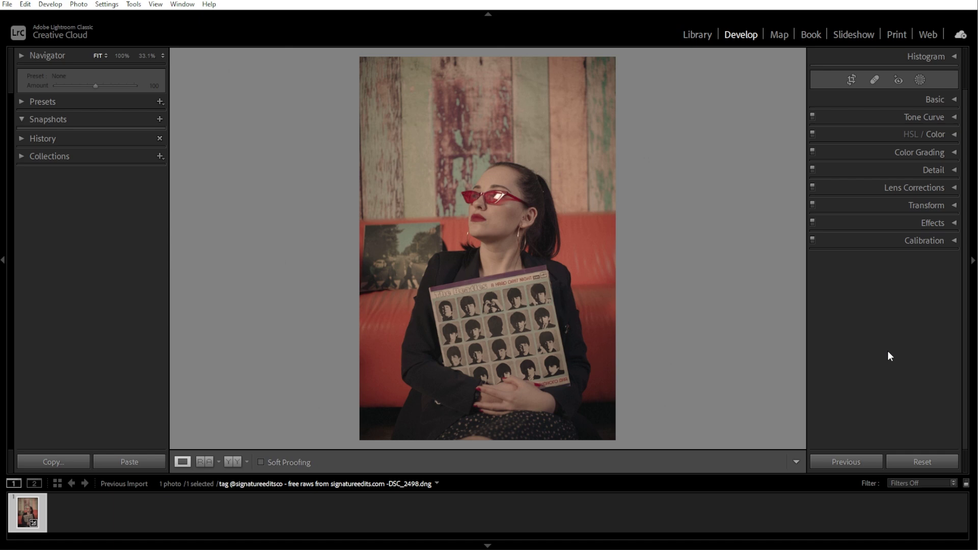
Compare the edited photo with the original, first alternately and then side by side.
key("backslash")
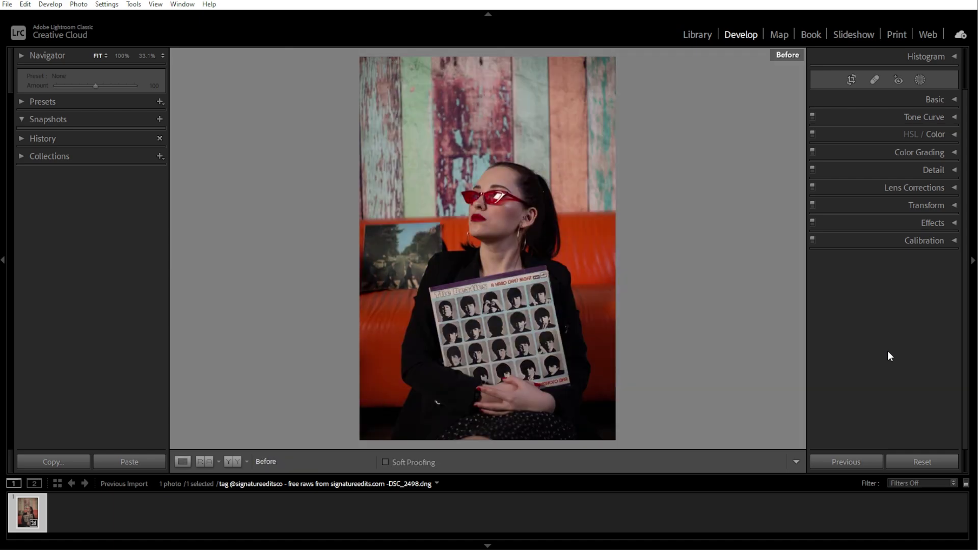
key("backslash")
left_click(231, 464)
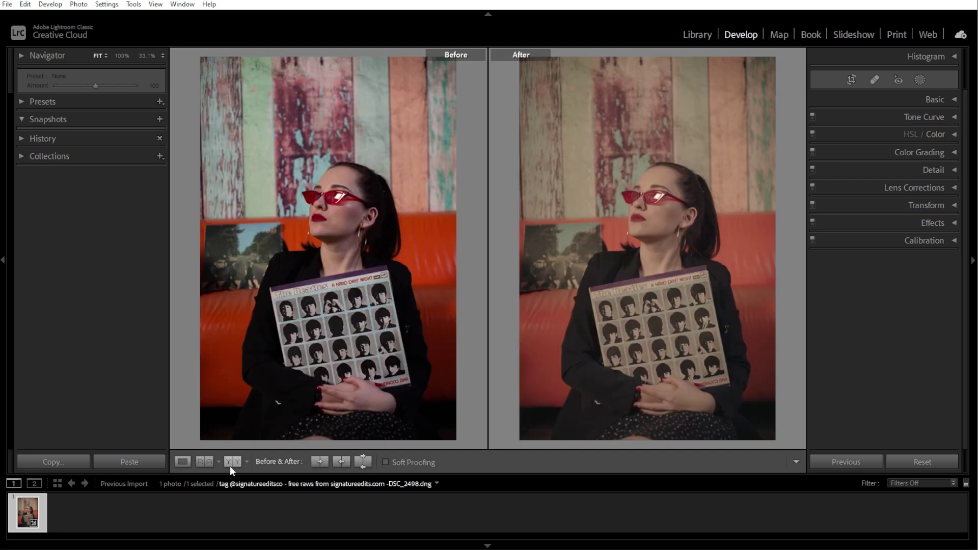